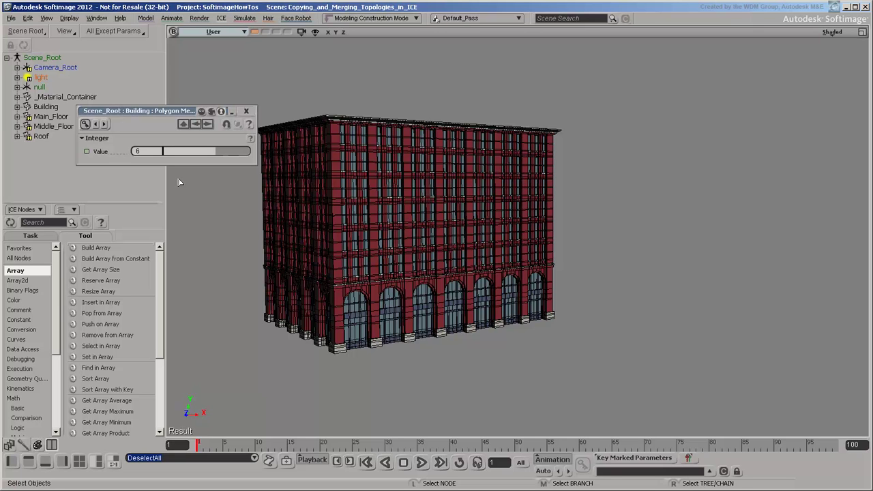
Step: Unhide the Main_Floor, Middle_Floor and Roof objects together and clear the selection
click(41, 137)
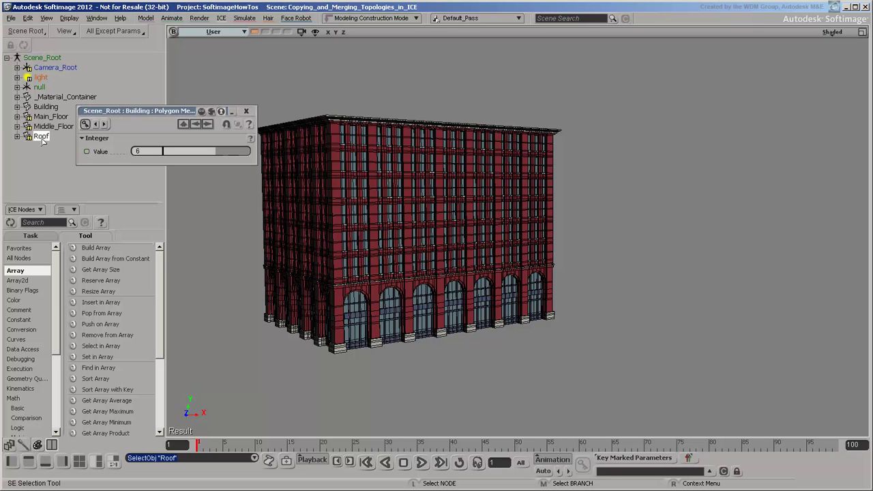
shift+click(44, 118)
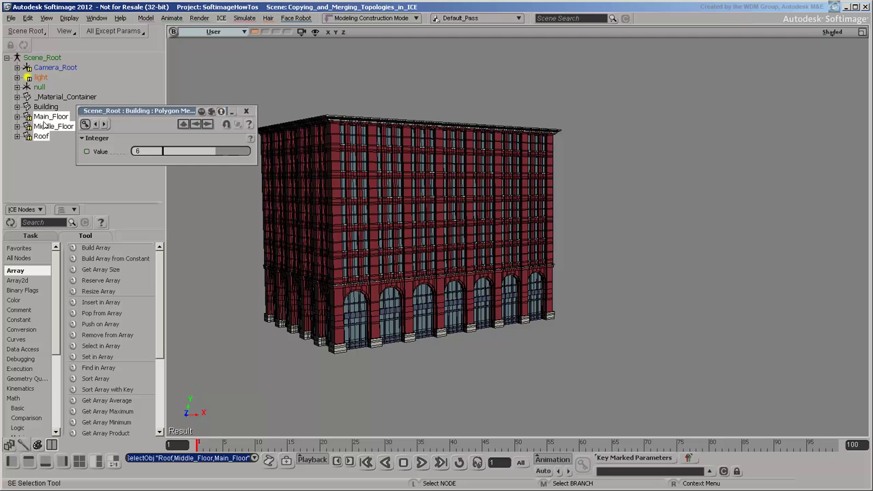
click(69, 18)
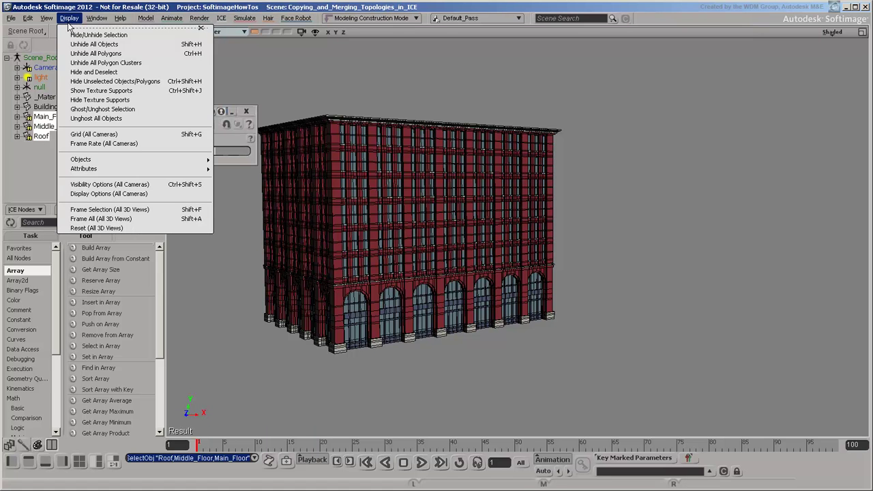
click(70, 35)
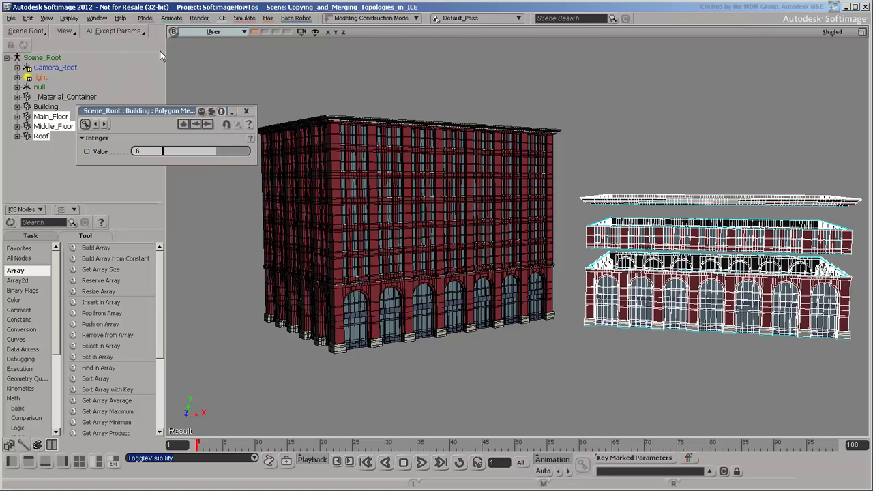
click(237, 84)
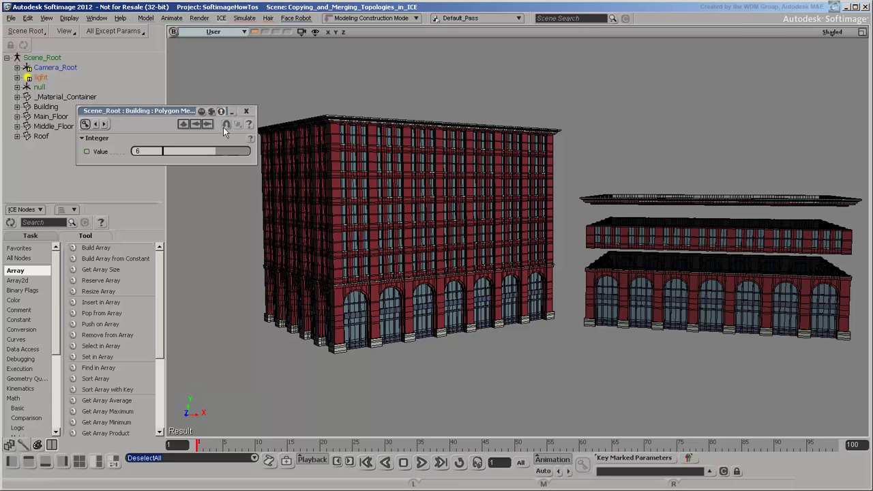
Step: Set the Integer value that controls the Building's number of middle floors to 5
mouse_move(214, 151)
mouse_down()
mouse_move(189, 156)
mouse_move(234, 151)
mouse_move(211, 149)
mouse_up()
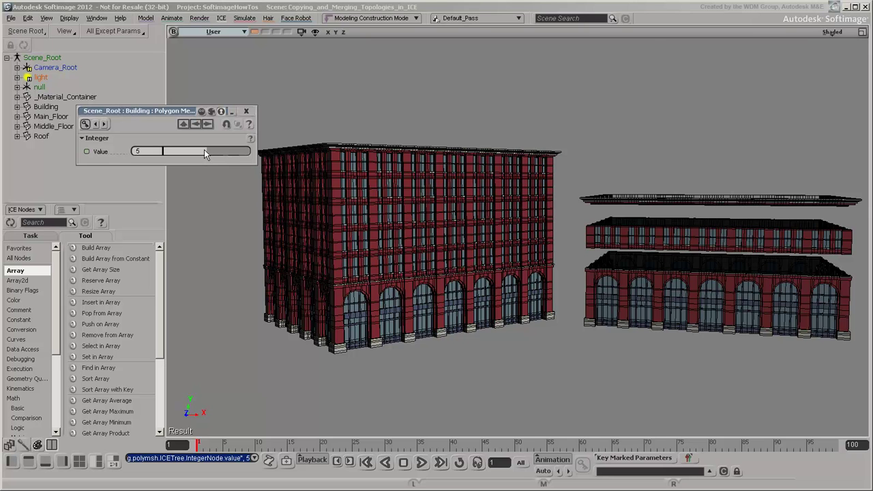
mouse_move(204, 150)
mouse_down()
mouse_move(193, 151)
mouse_move(205, 151)
mouse_up()
Step: Try to raise the upper edges of Main_Floor vertically, and undo the move
click(644, 318)
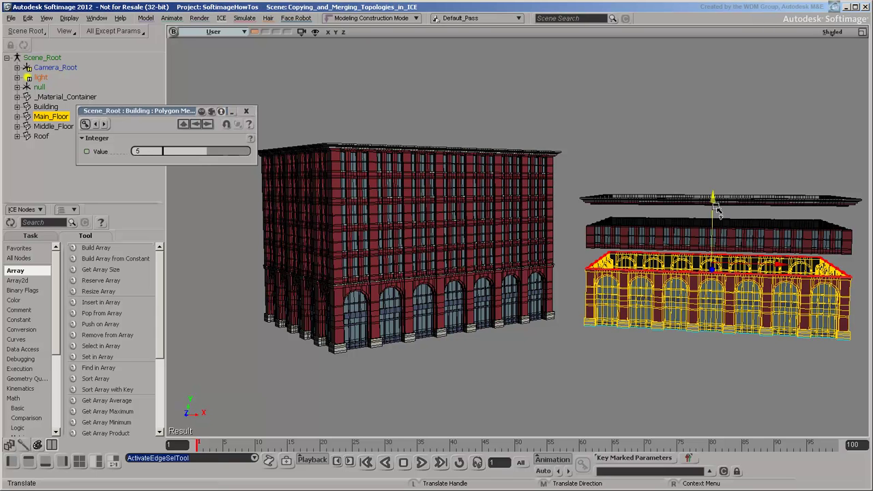
drag(715, 198, 716, 196)
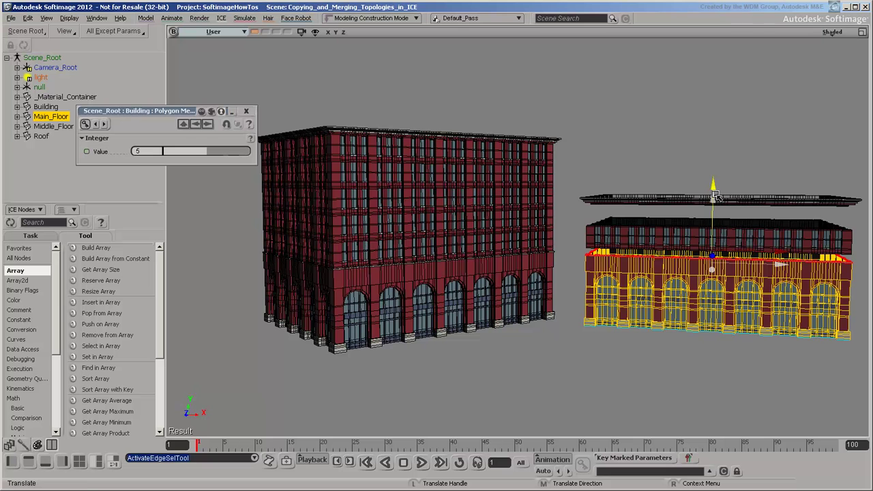
key(ctrl+z)
key(space)
key(ctrl+shift+a)
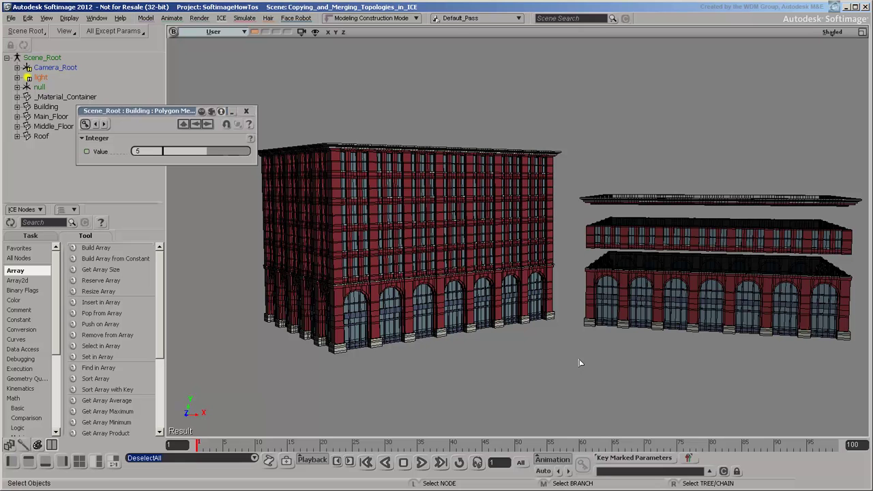
Step: Select the Main_Floor, Middle_Floor and Roof source objects one after another in the viewport
click(593, 337)
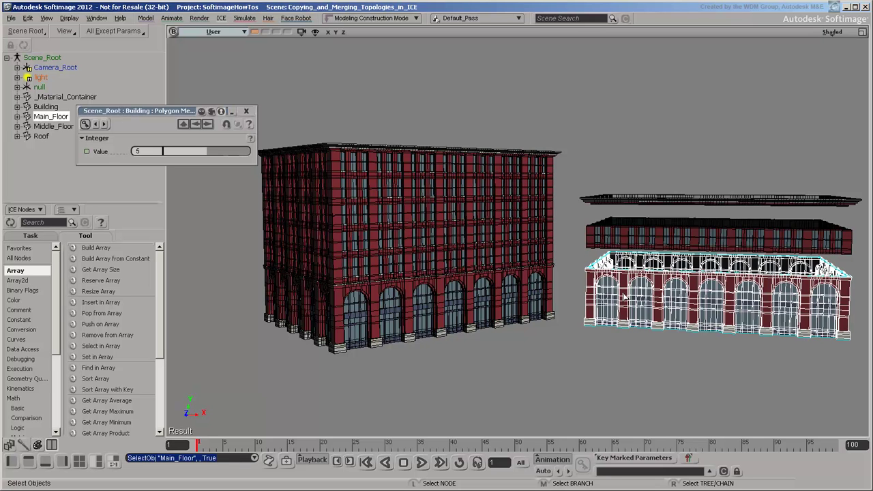
click(631, 236)
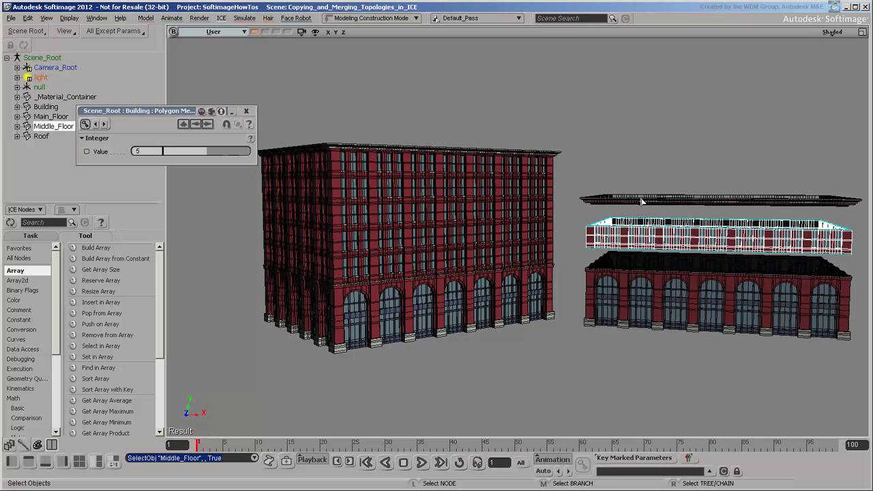
click(644, 204)
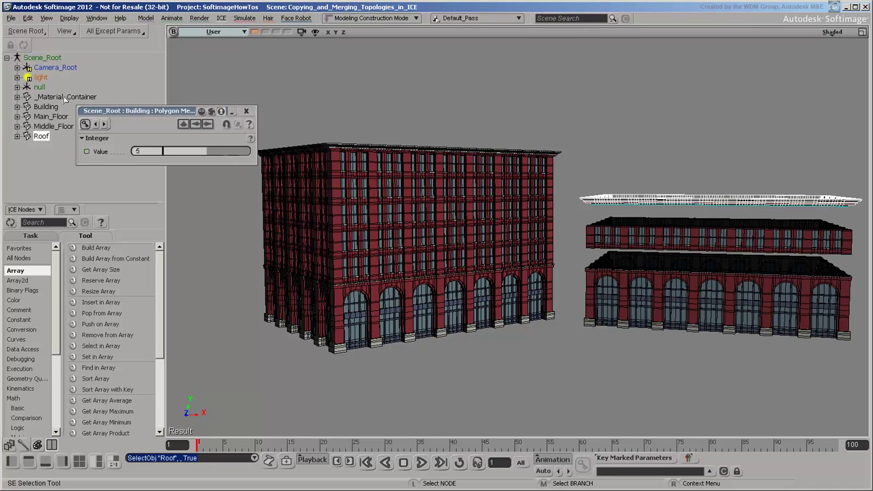
Step: Translate the null slightly in the XZ plane to reposition the Building
click(41, 88)
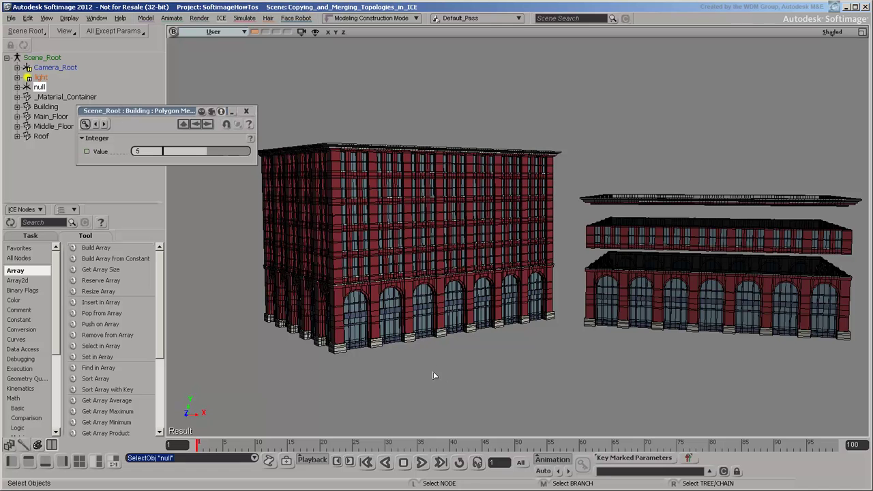
key(v)
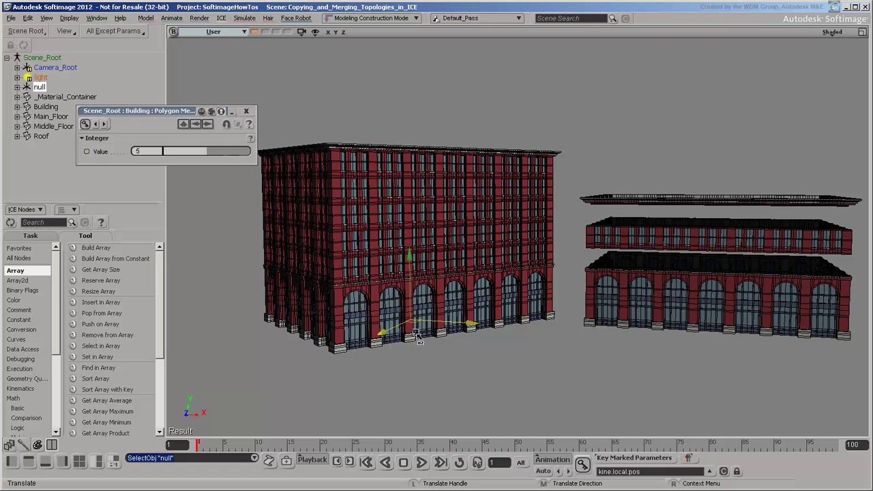
drag(413, 339, 414, 341)
key(space)
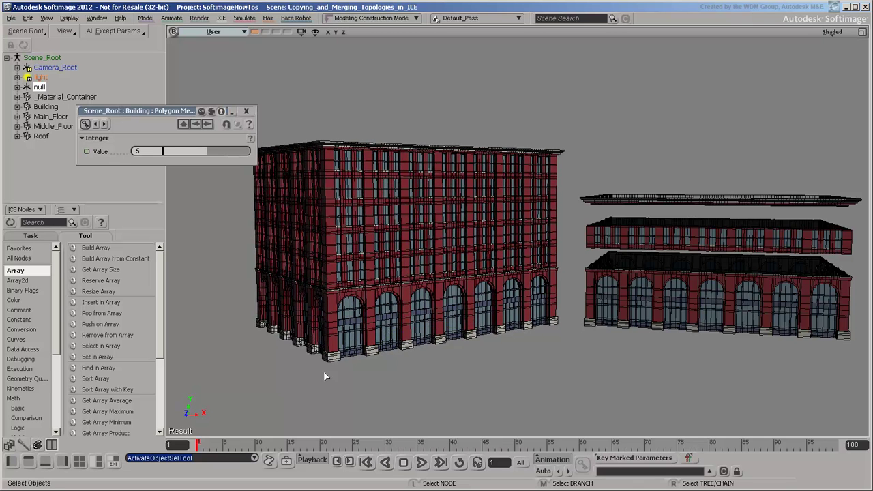
Step: Close the Integer property page and display the ICE tree of _Material_Container in a maximized ICE Tree view
click(246, 110)
click(53, 96)
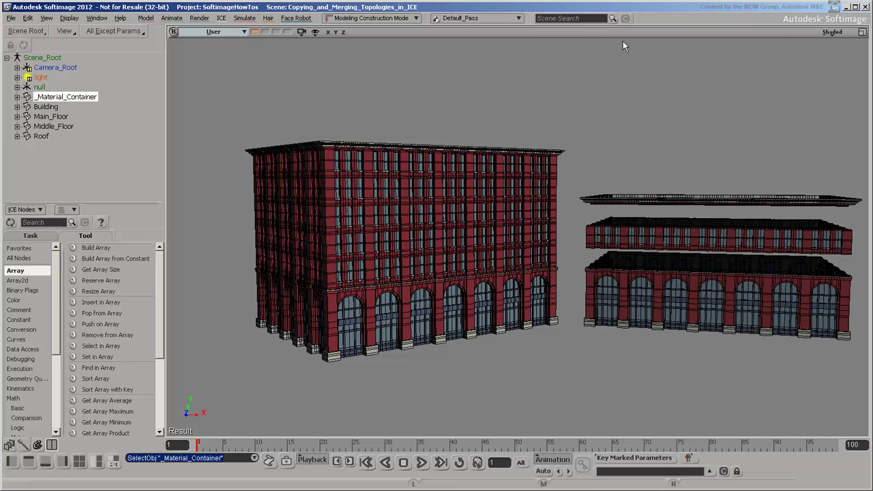
click(862, 34)
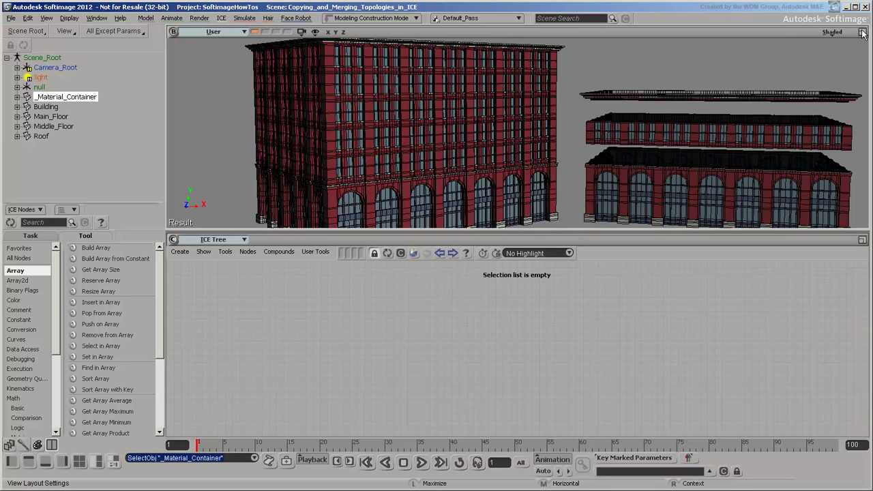
key(F12)
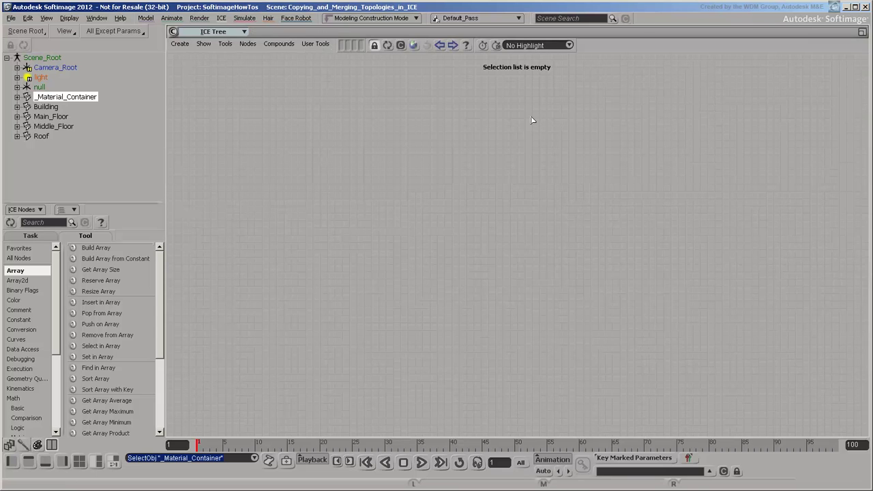
click(388, 45)
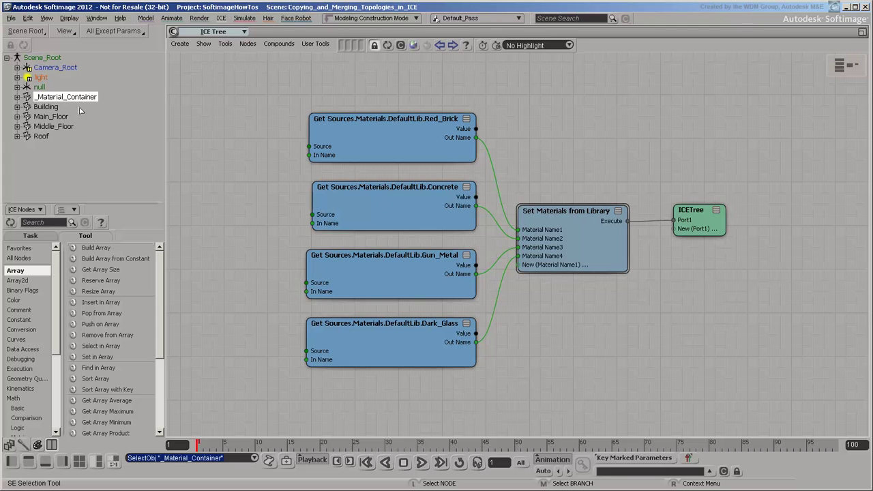
Step: Display Main_Floor's ICE tree and examine its material-setting branches and the Brick, Cement, Trim and Glass cluster nodes
click(53, 117)
click(388, 45)
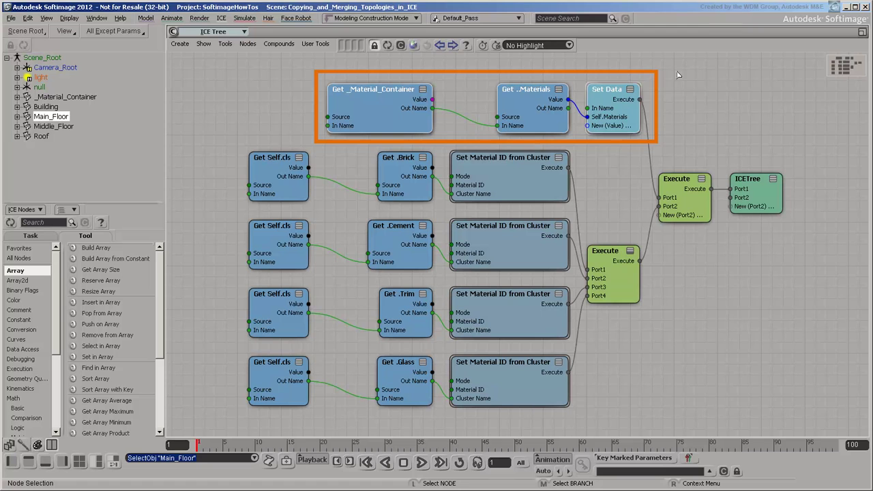
click(618, 258)
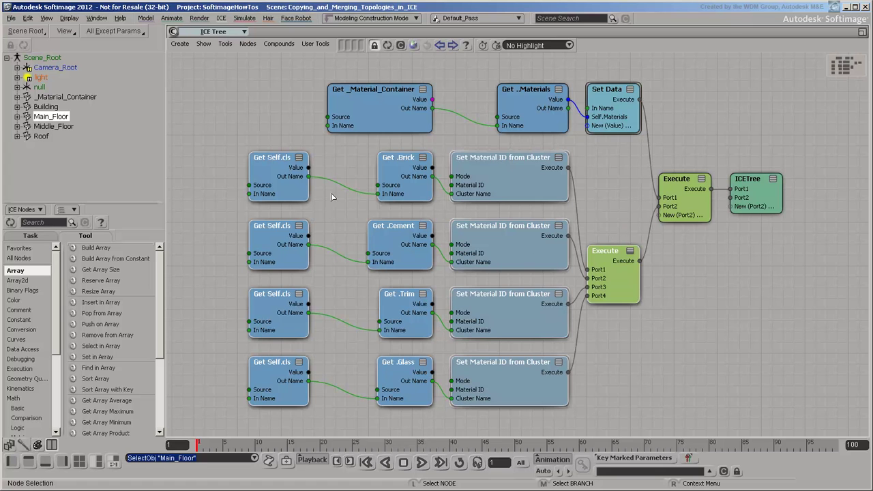
drag(345, 144, 442, 424)
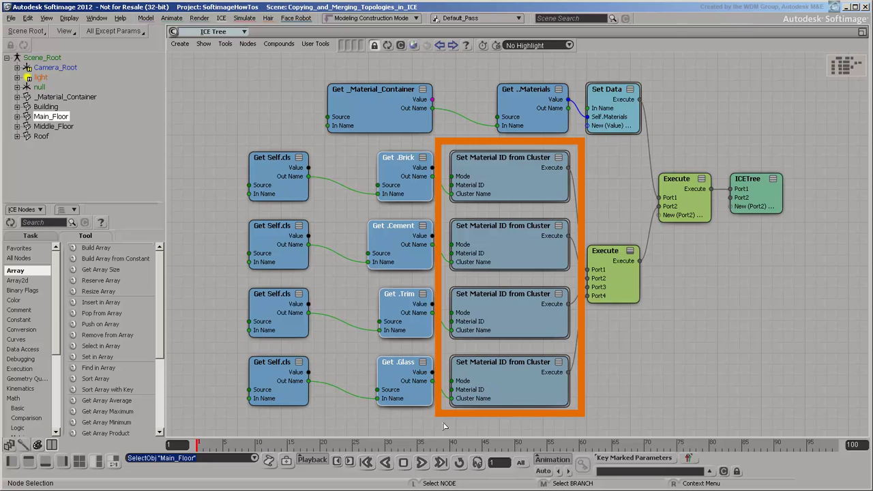
Step: Inspect the Material ID of the Glass, Trim, Cement and Brick Set Material ID from Cluster nodes, and close the property page
double_click(513, 366)
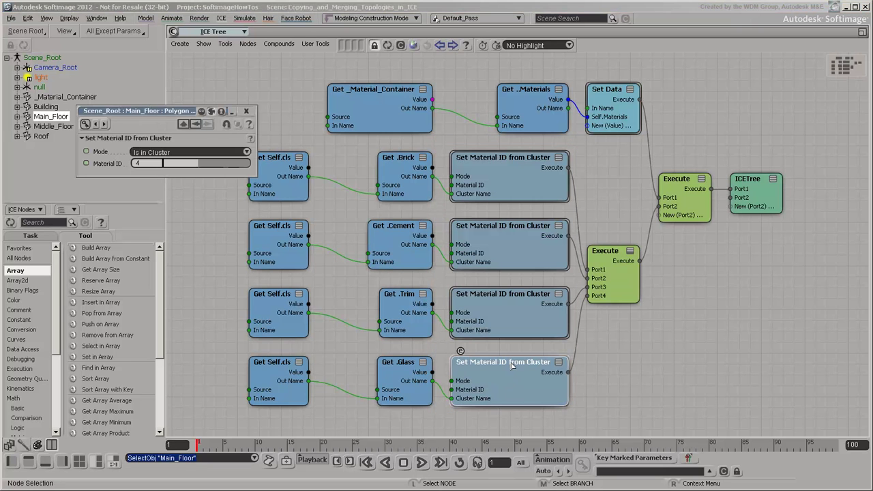
double_click(503, 305)
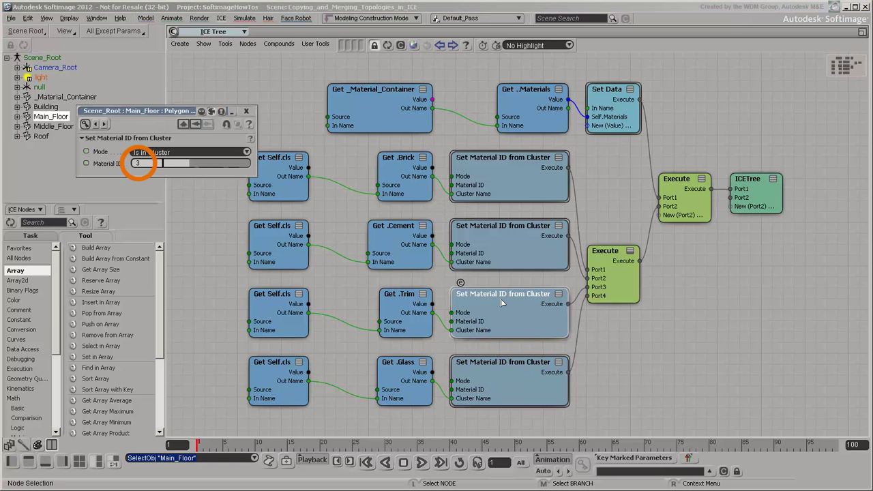
double_click(494, 235)
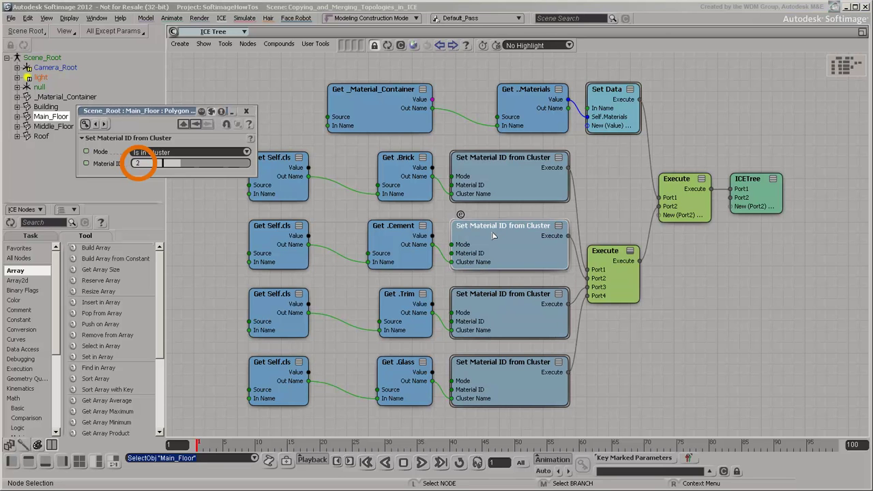
double_click(496, 167)
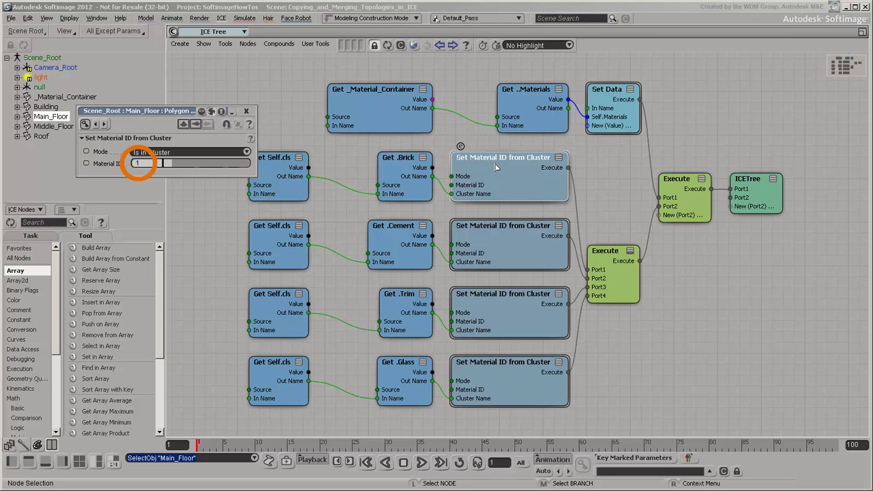
click(247, 111)
Step: Display Building's ICE tree and trace its topology branch from the Get Main_Floor, Middle_Floor and Roof nodes to Set Topologies
click(49, 107)
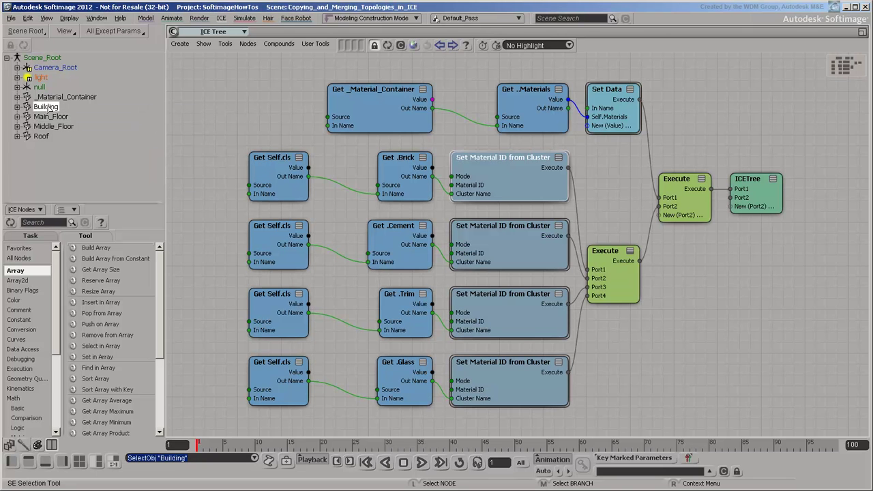
click(386, 45)
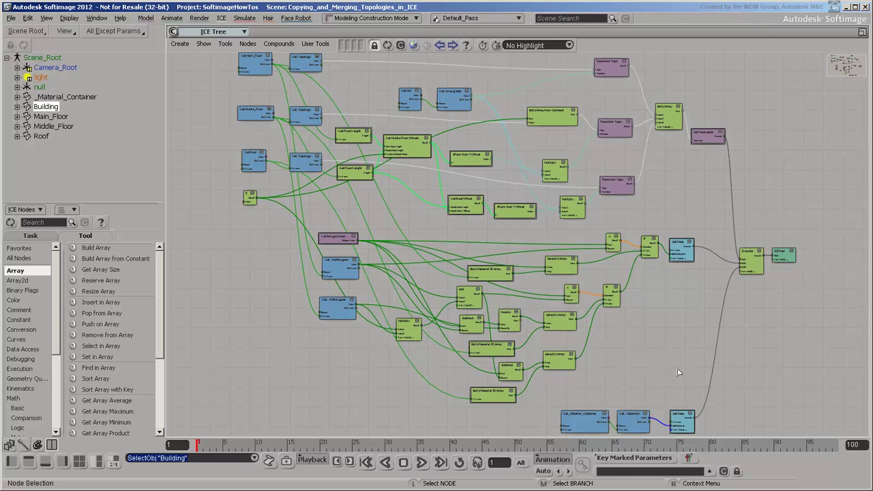
drag(235, 183, 333, 49)
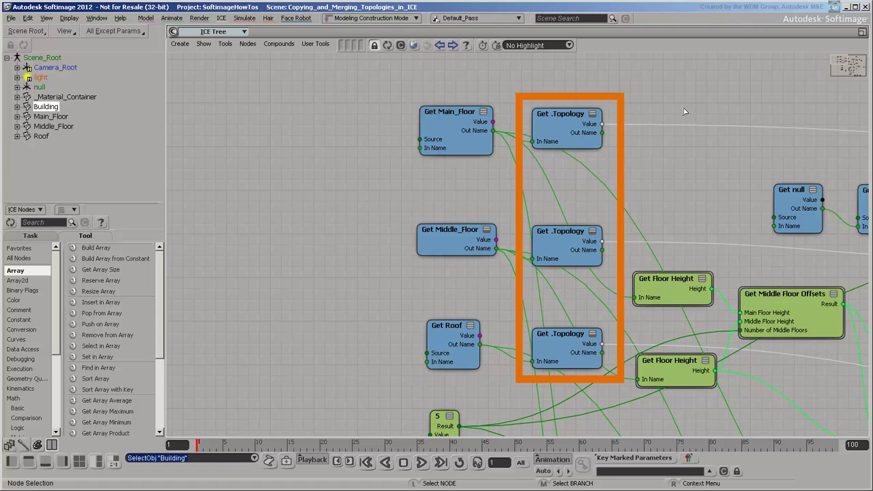
key(z)
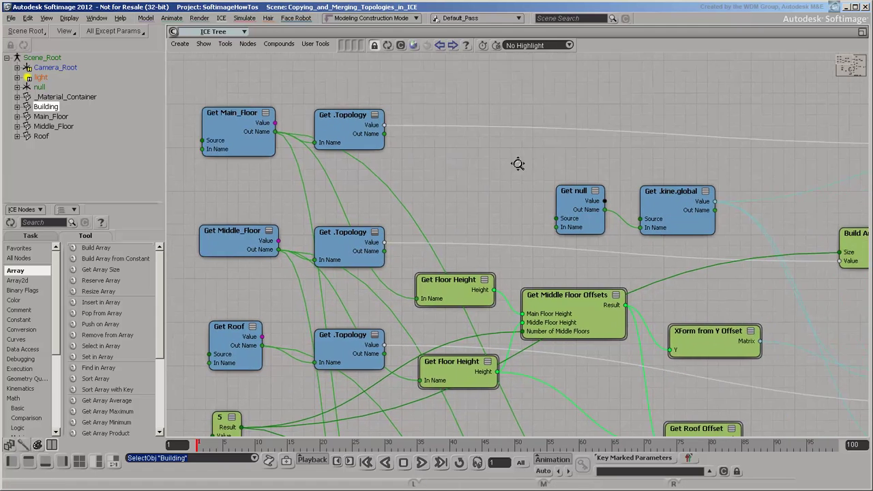
drag(788, 171, 521, 164)
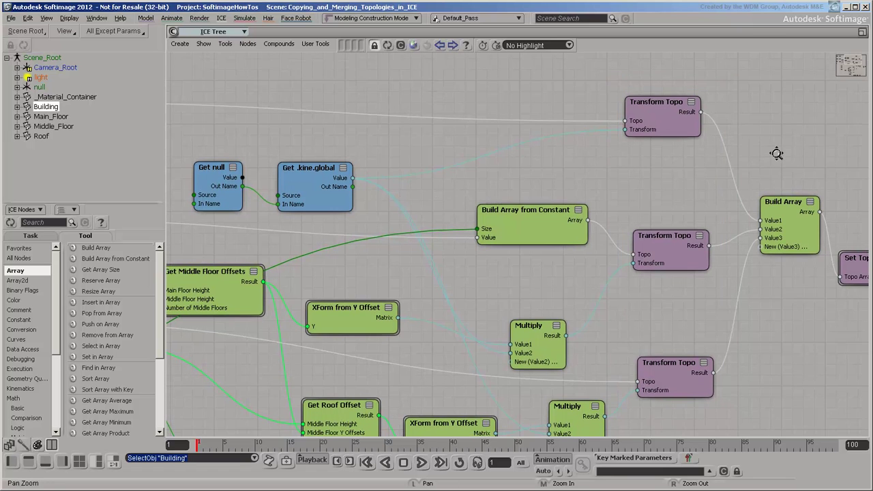
drag(777, 154, 521, 151)
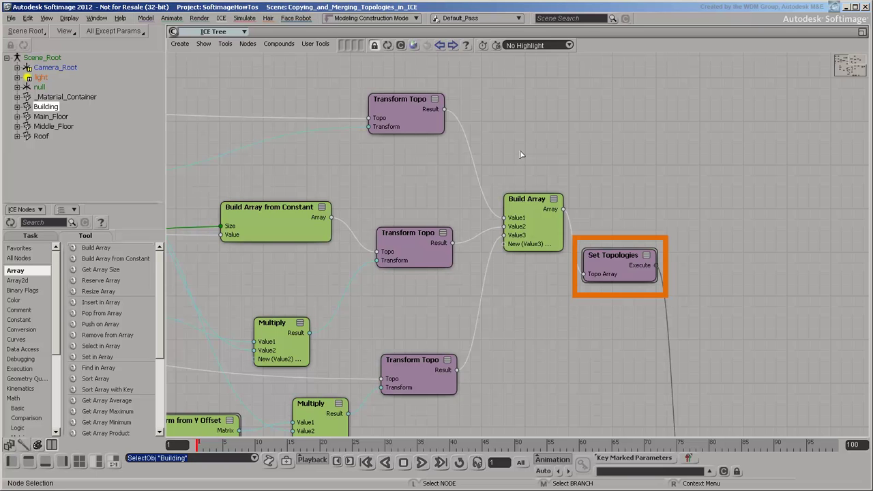
double_click(594, 253)
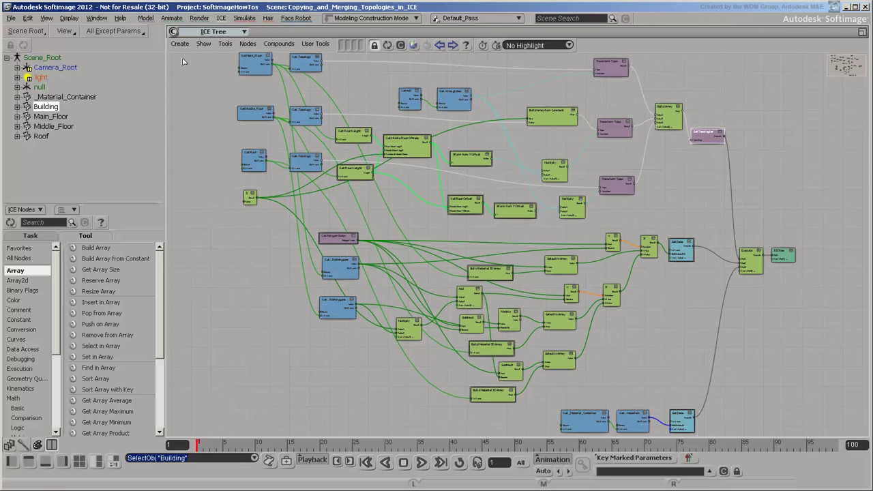
Step: Examine the Transform Topo, Build Array from Constant and Build Array nodes feeding Set Topologies in Building's ICE tree
click(182, 58)
key(shift+z)
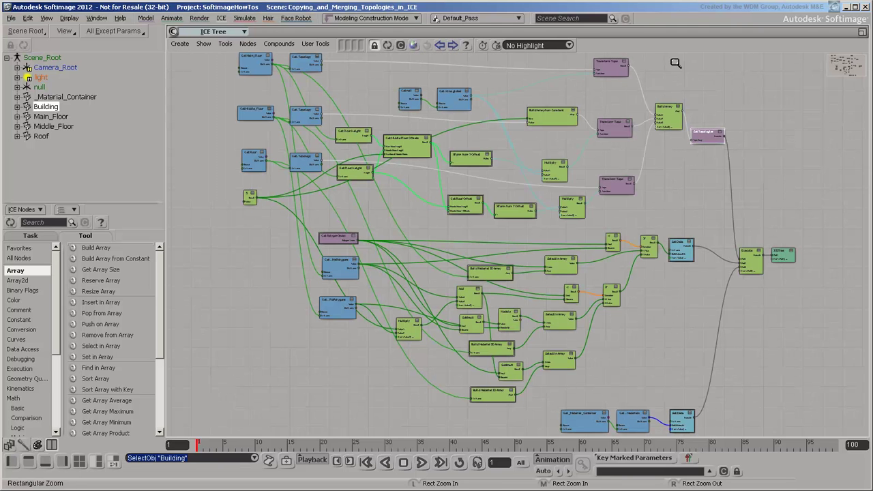
drag(676, 60, 519, 204)
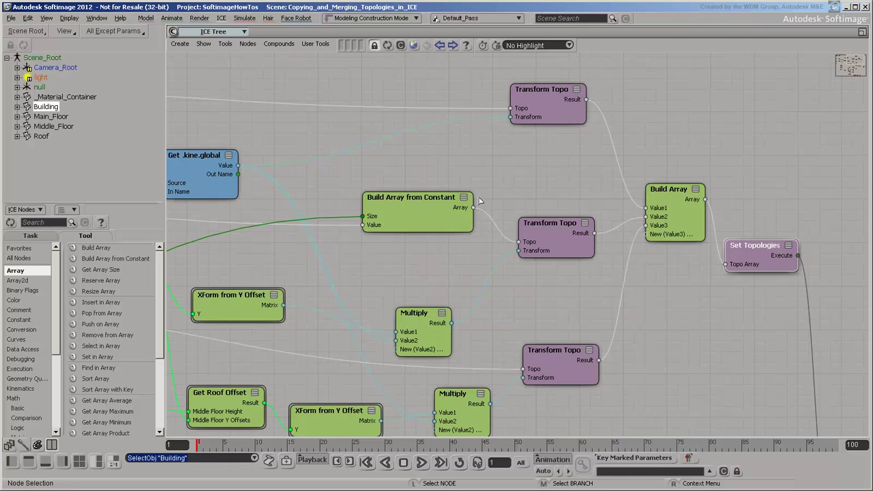
Step: Examine the Build Array from Constant node, the null's global transform nodes, and the floor height, offset and XForm from Y Offset nodes
click(447, 198)
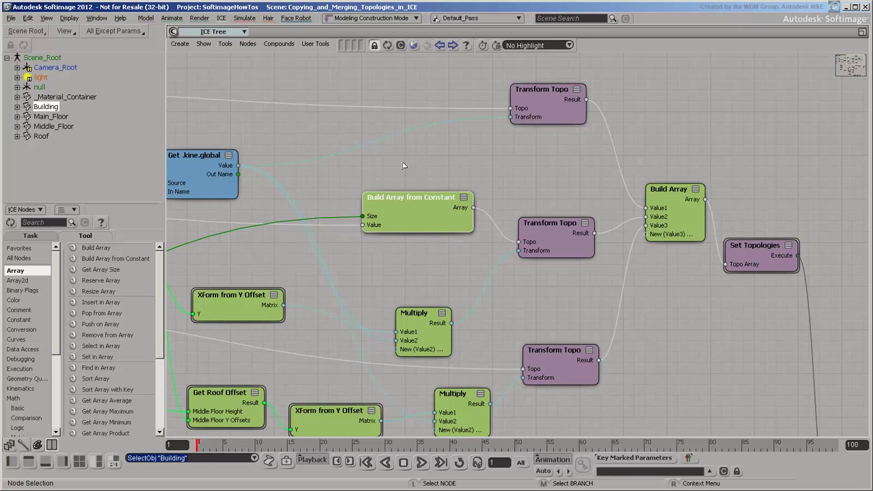
drag(327, 162, 614, 176)
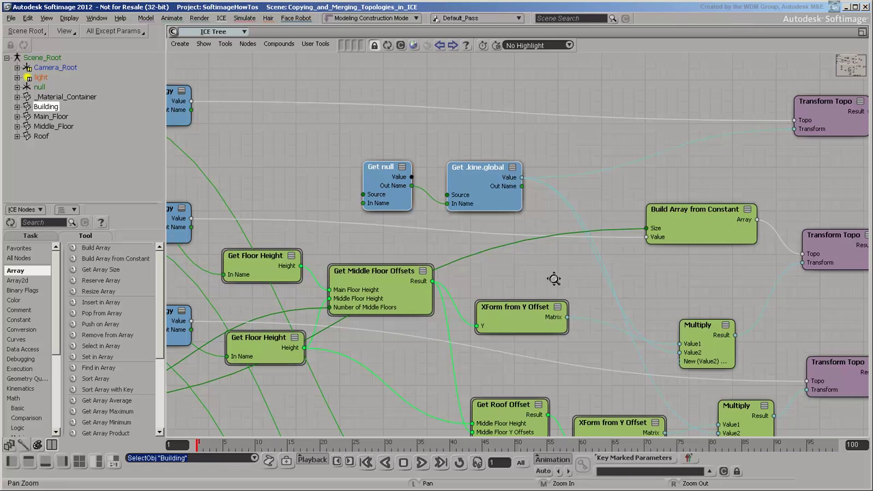
drag(551, 220, 569, 169)
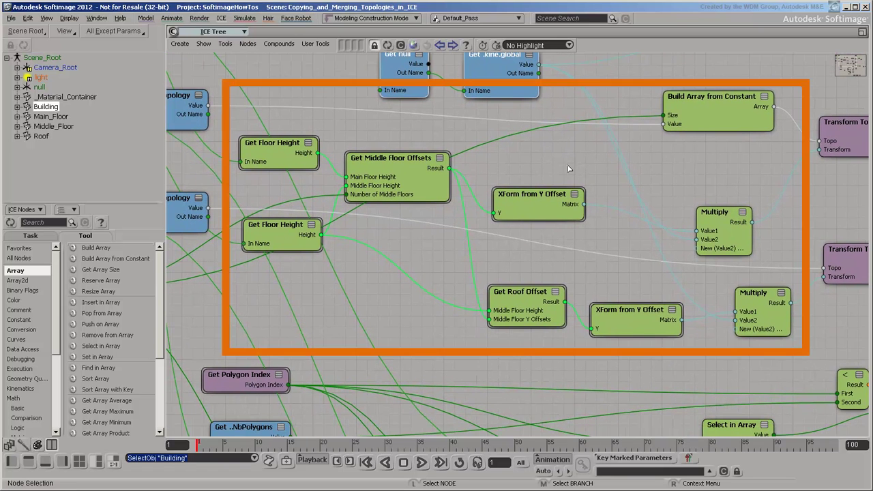
Step: Examine Building's material ID branch, tracing the two less-than comparisons with their Build Material ID Array and Select in Array nodes
key(a)
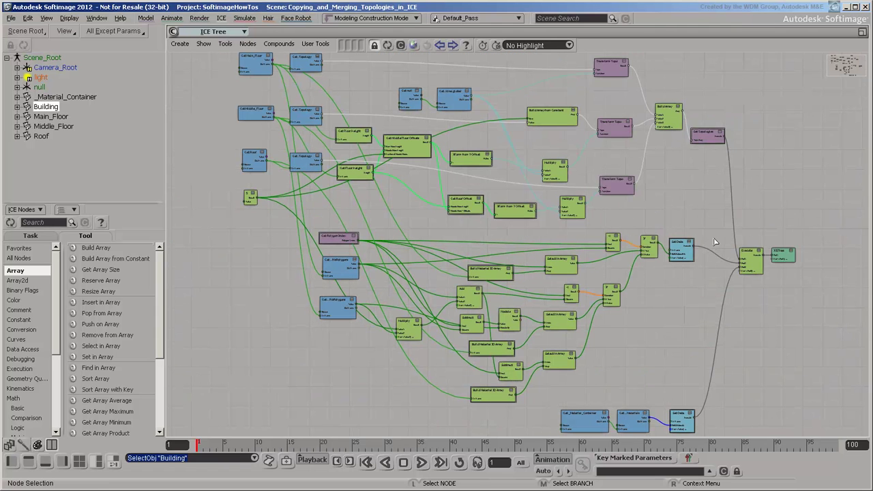
drag(703, 236, 299, 391)
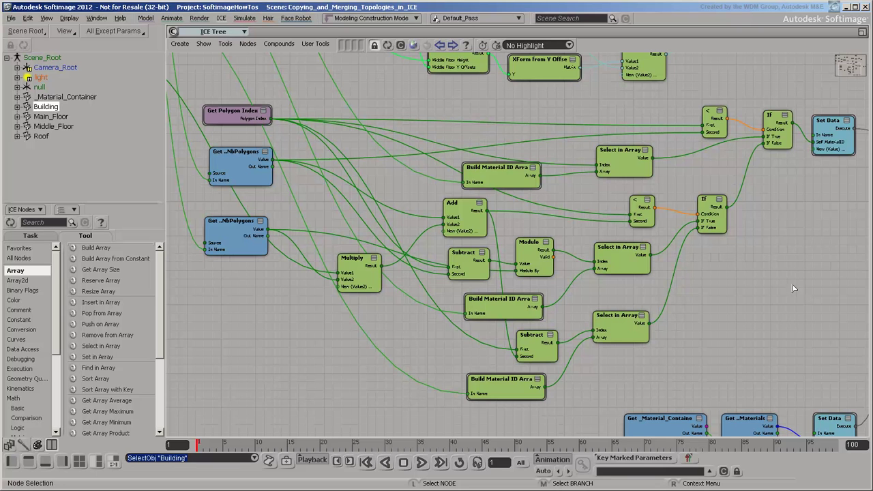
click(717, 119)
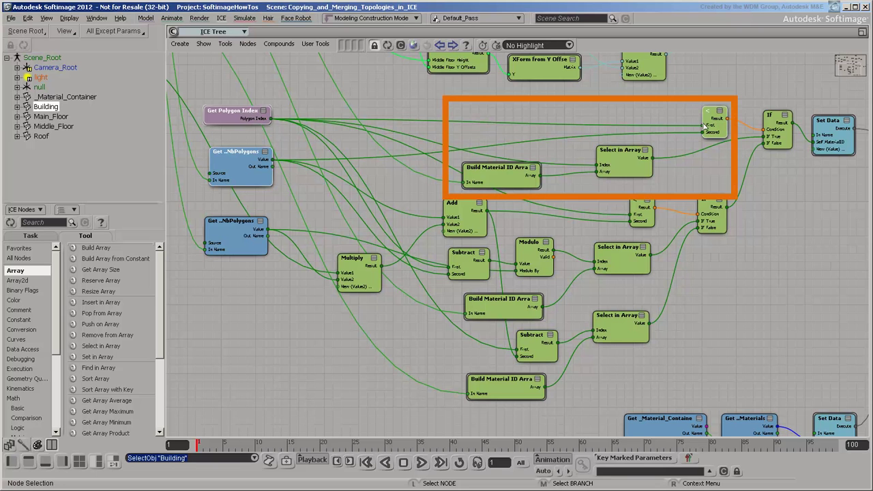
click(643, 205)
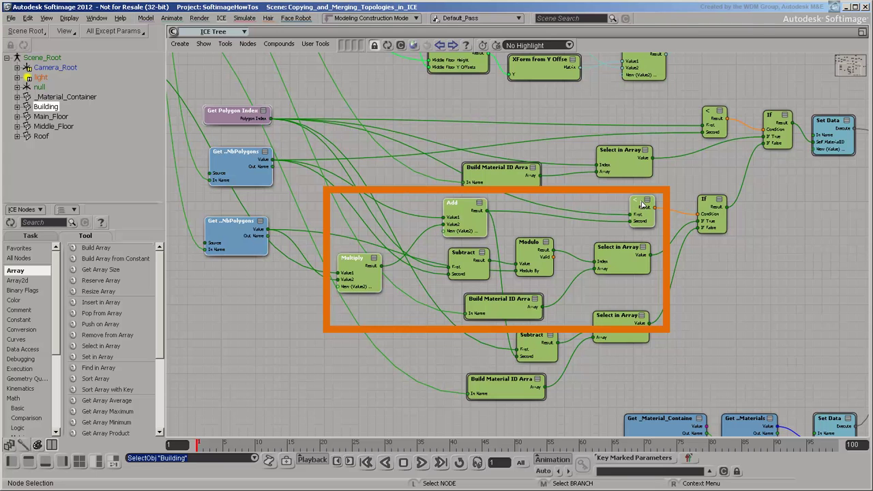
Step: Examine the Get _Material_Container, Get Materials and Set Data branch, and restore the split layout with the building's 3D view above the whole ICE tree
key(a)
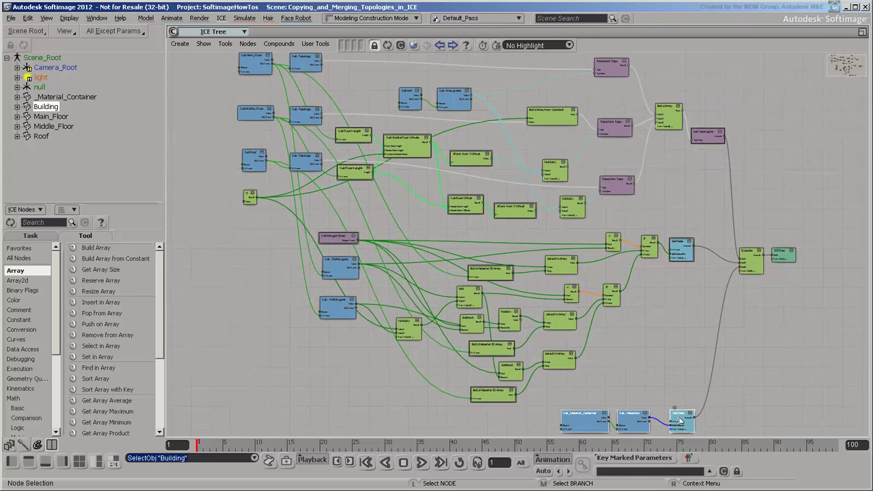
key(f)
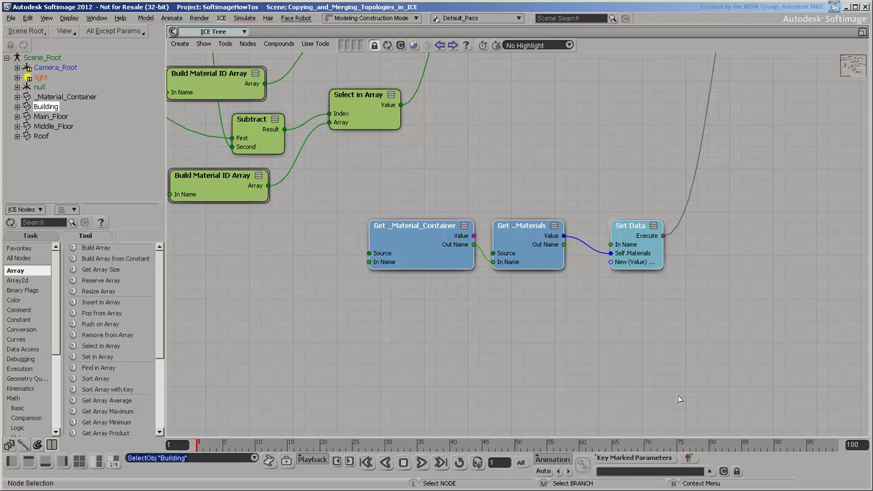
click(680, 400)
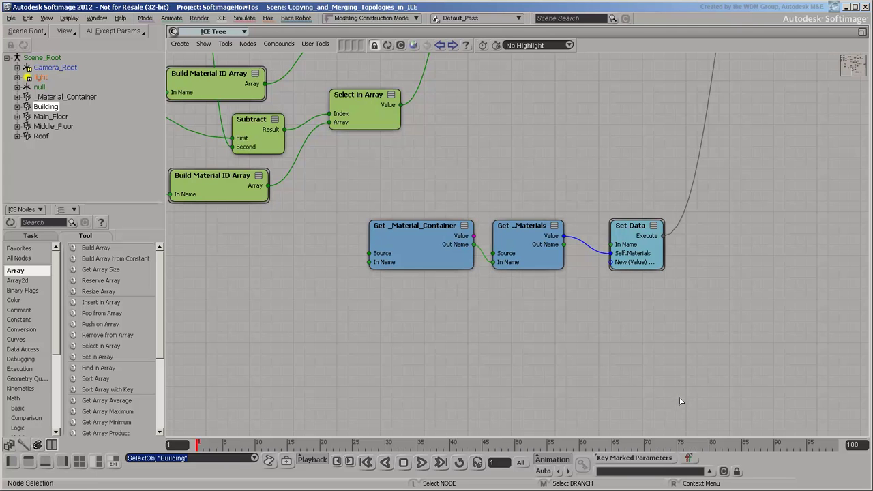
key(a)
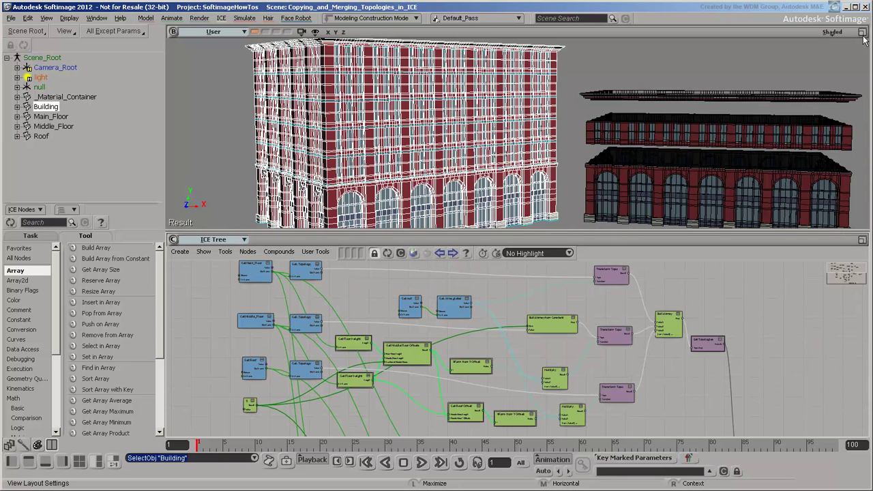
click(863, 31)
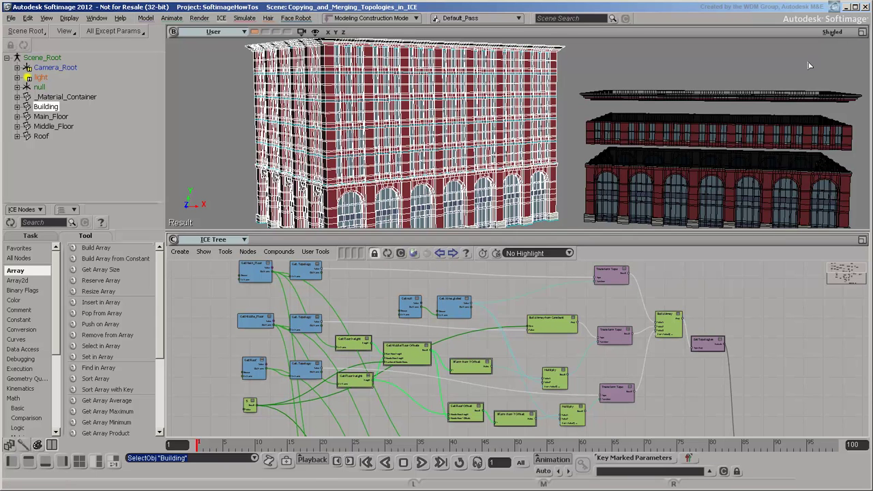